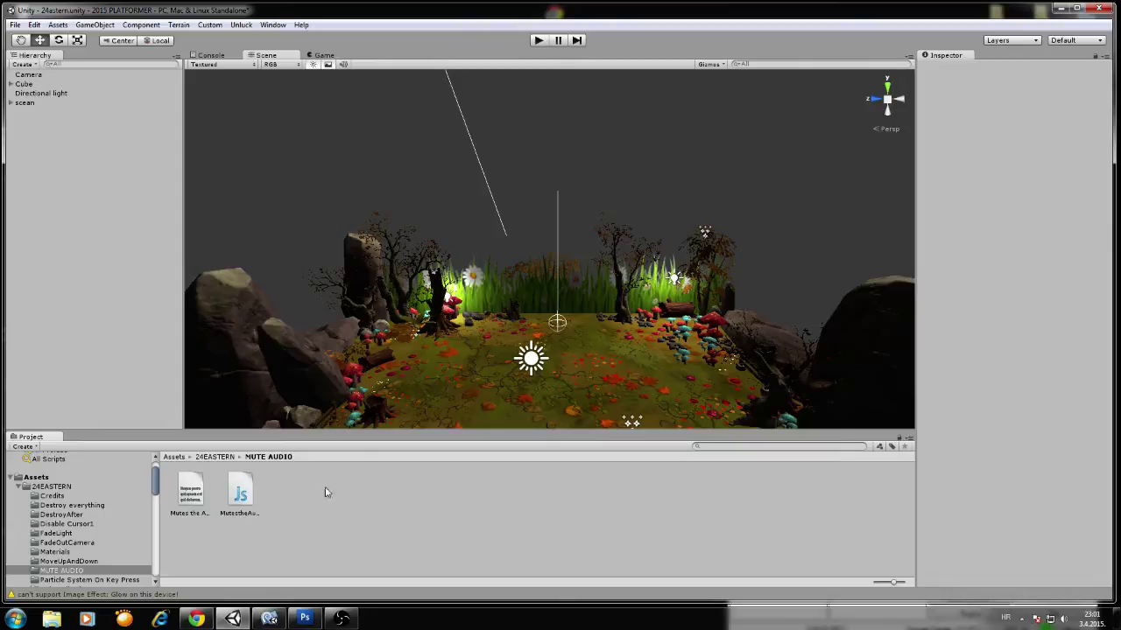
Select the Camera in the Hierarchy to show its components in the Inspector
click(45, 77)
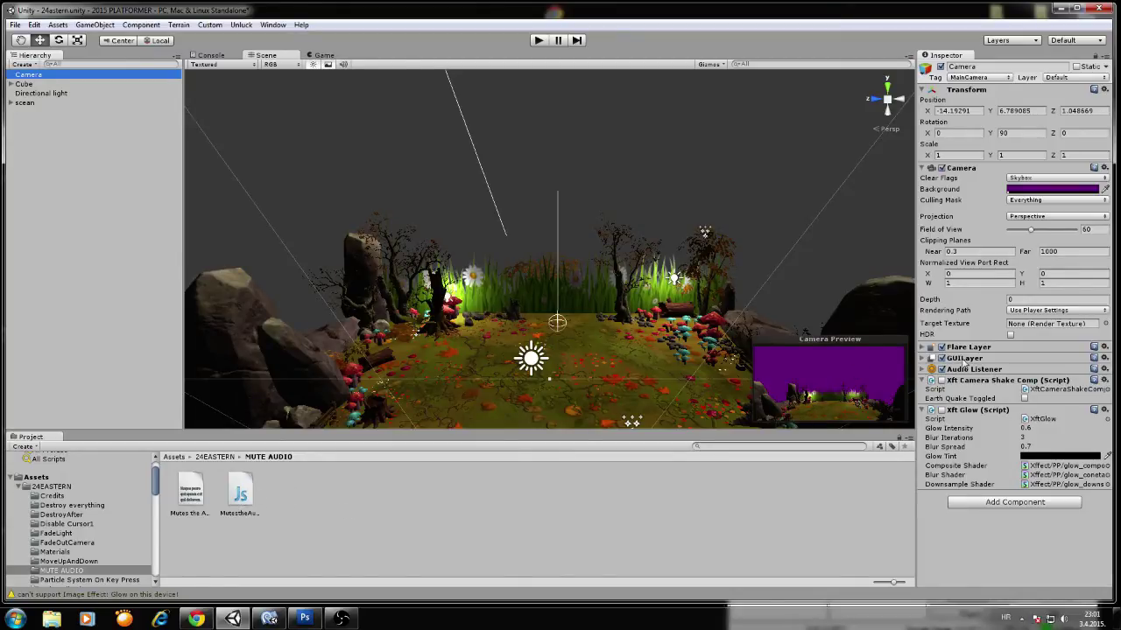
Add an Audio Source to the Camera using the 'With love from Vertex Studio' clip
click(989, 505)
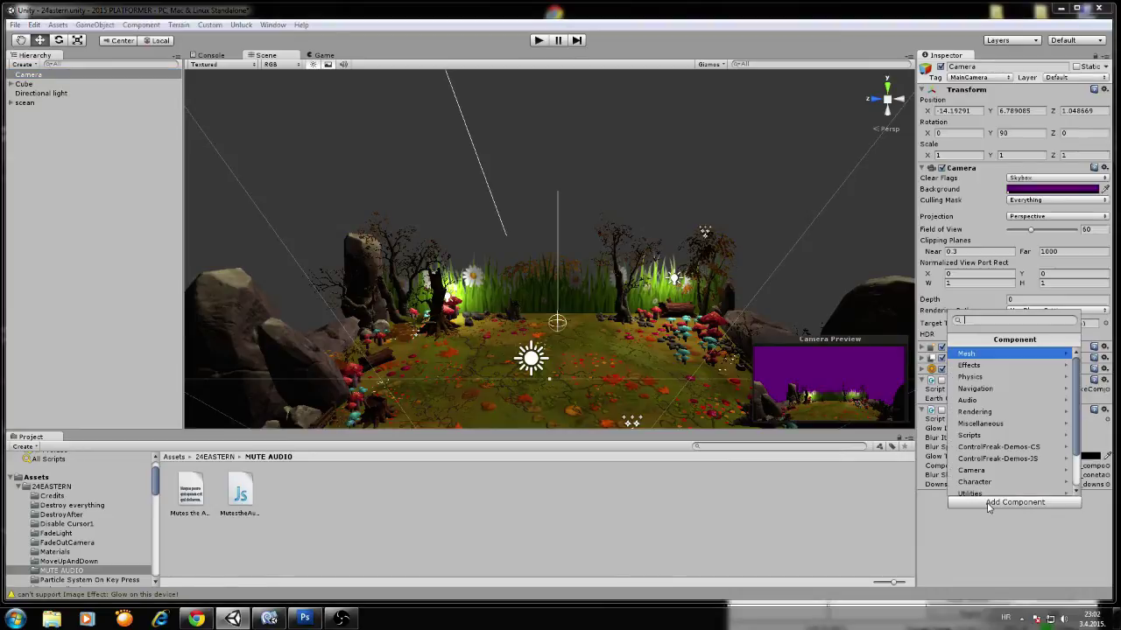
click(991, 407)
click(987, 365)
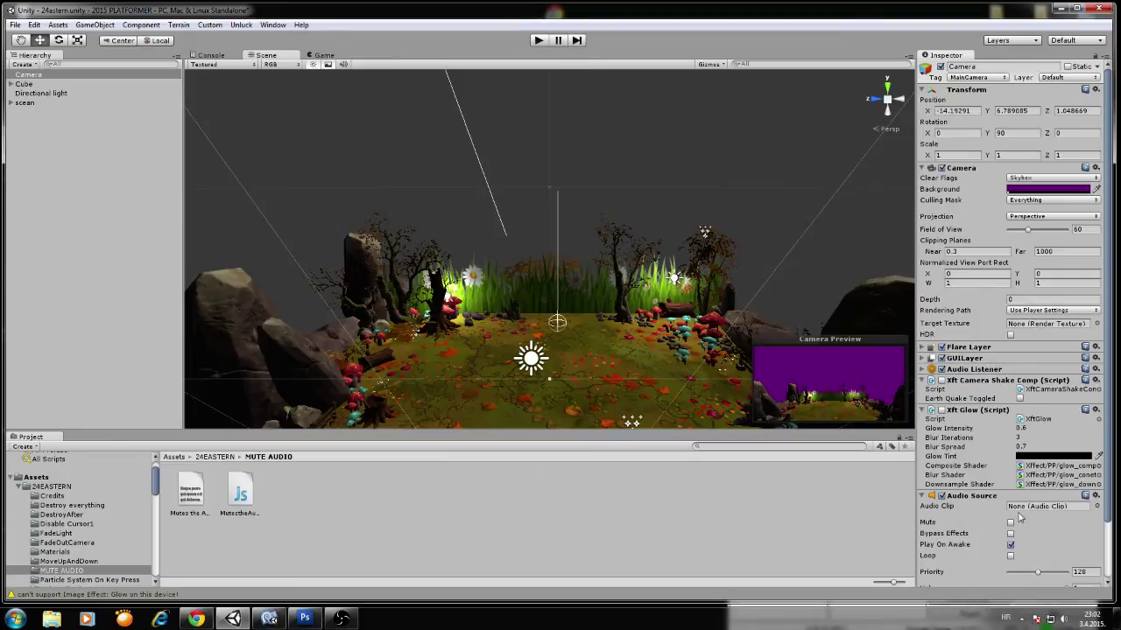
click(1096, 508)
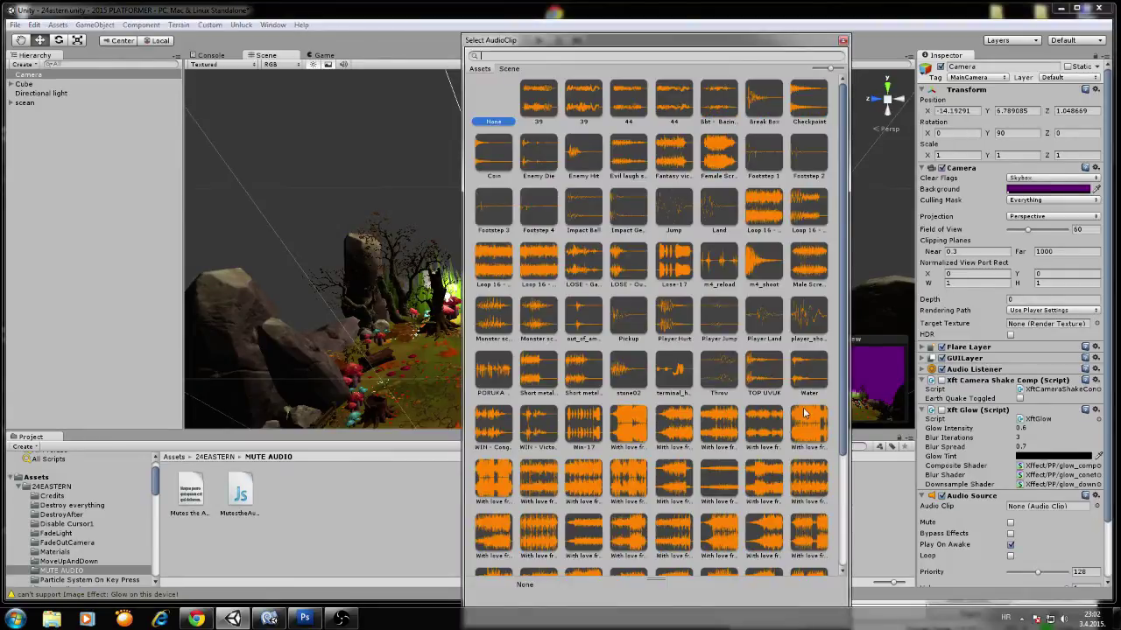
scroll(788, 401, down, 1)
scroll(700, 472, down, 1)
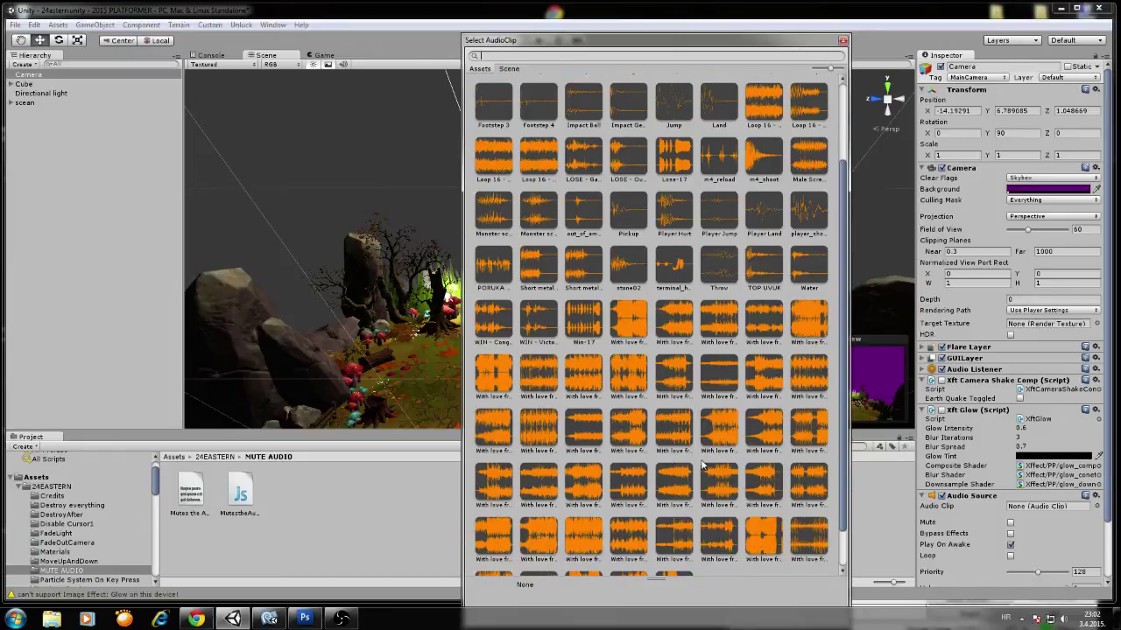
click(492, 376)
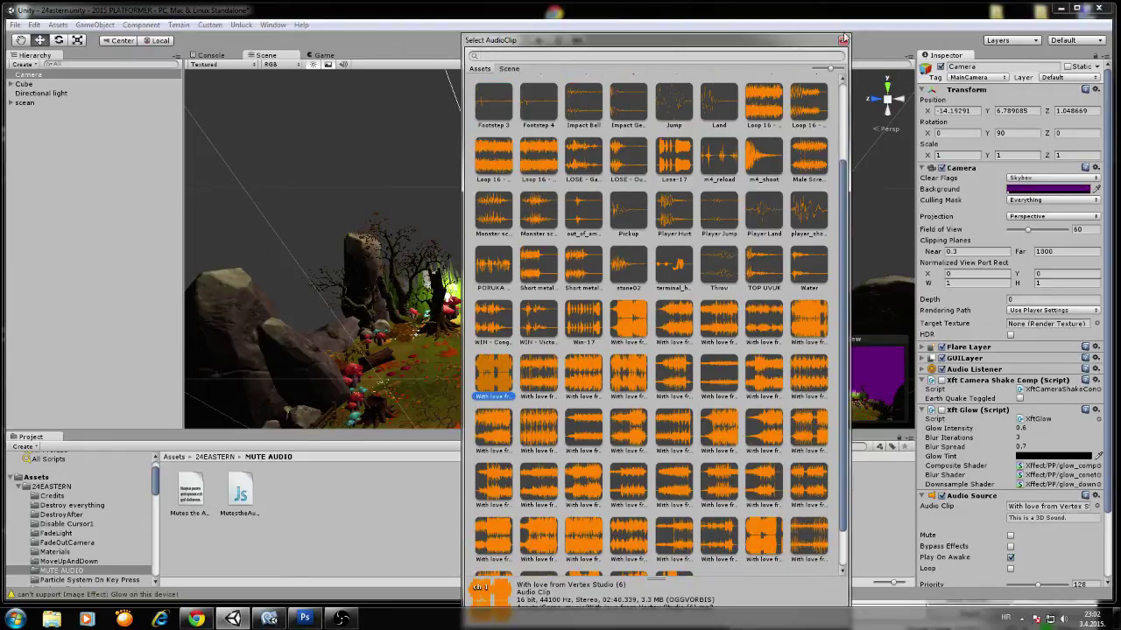
click(843, 40)
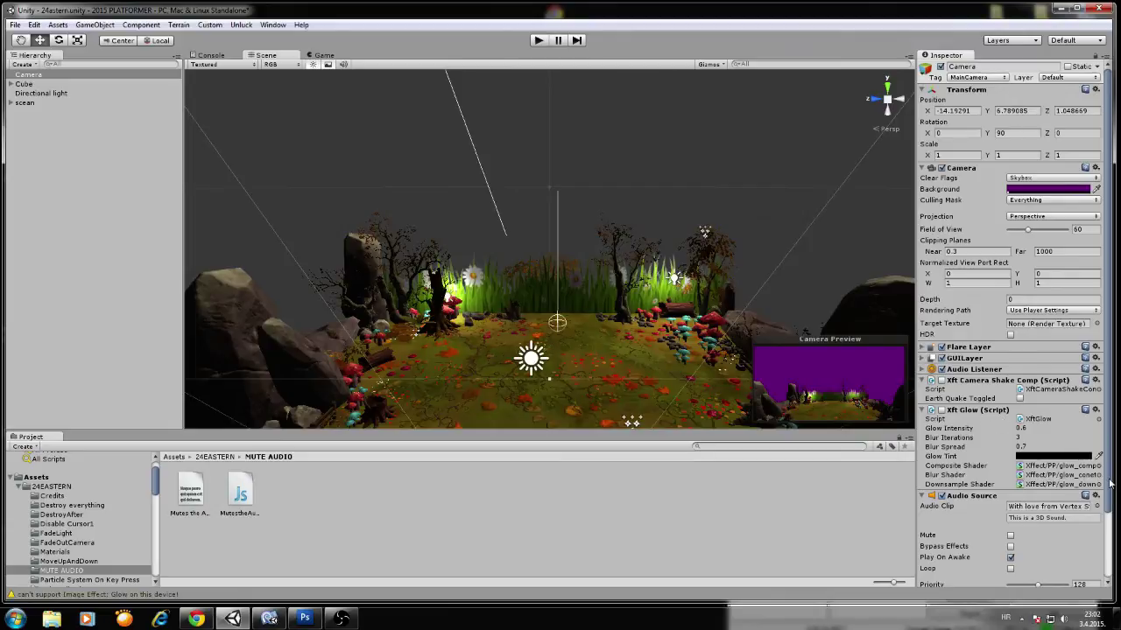
scroll(1110, 484, down, 3)
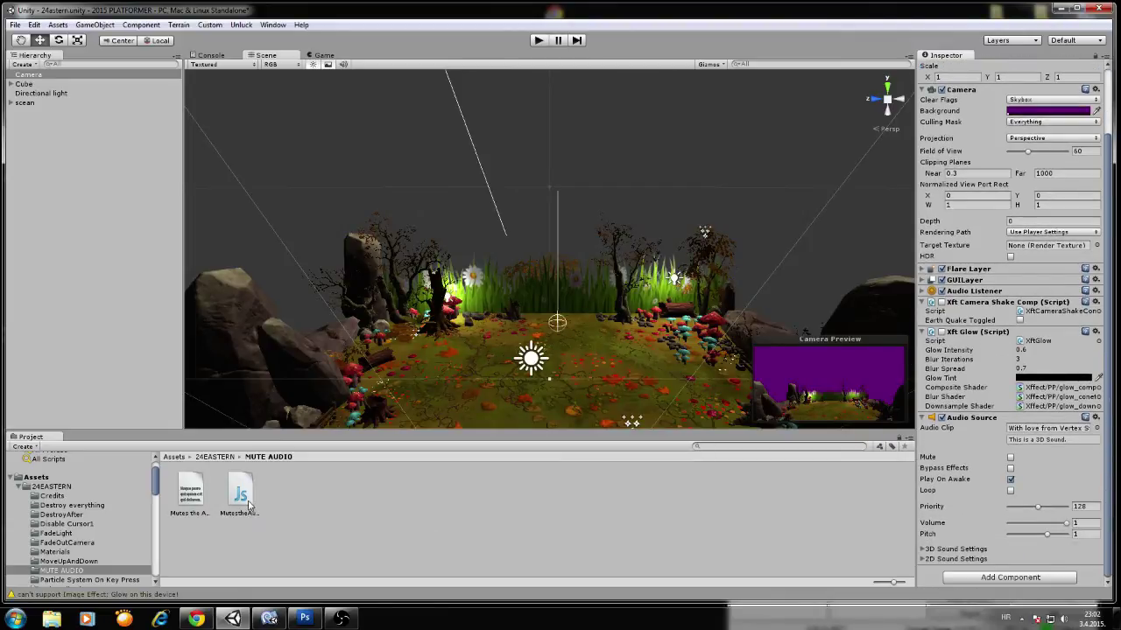
Attach the MutestheAudioSource.js script to the Camera and view its code
drag(237, 502, 54, 78)
scroll(919, 491, down, 1)
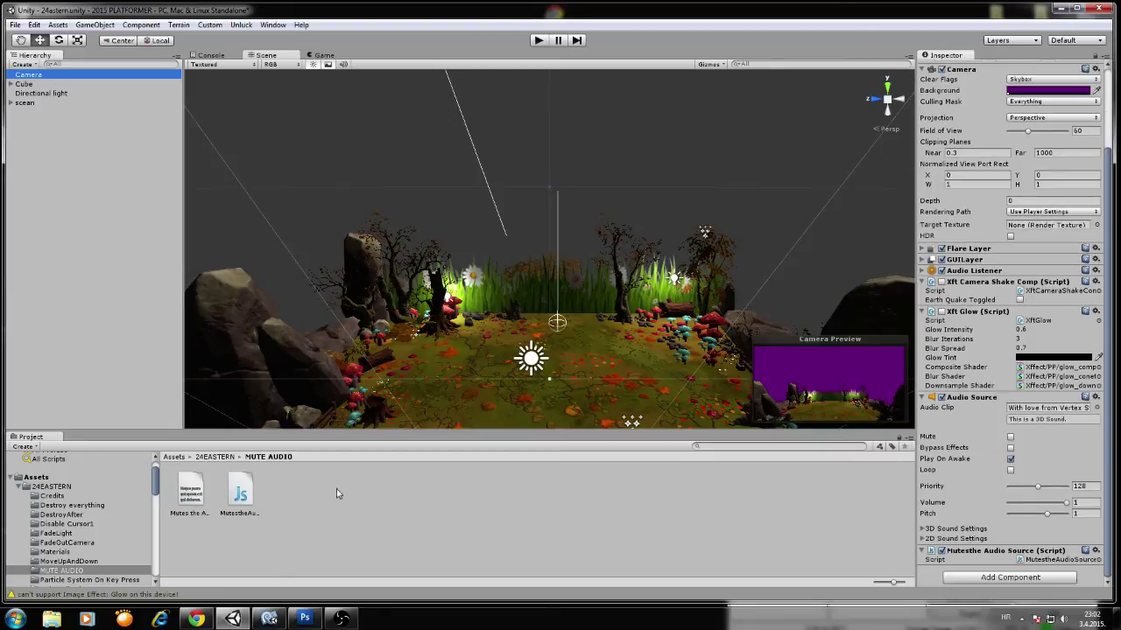
click(248, 498)
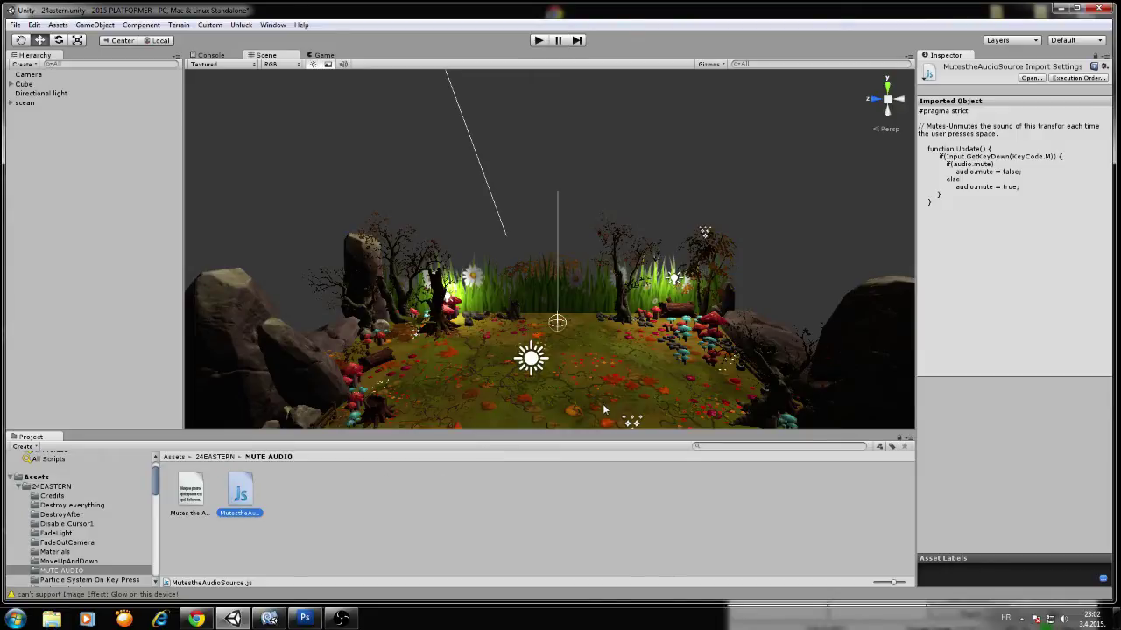
Reselect the Camera to verify the script component, then return to the Unity editor
click(26, 77)
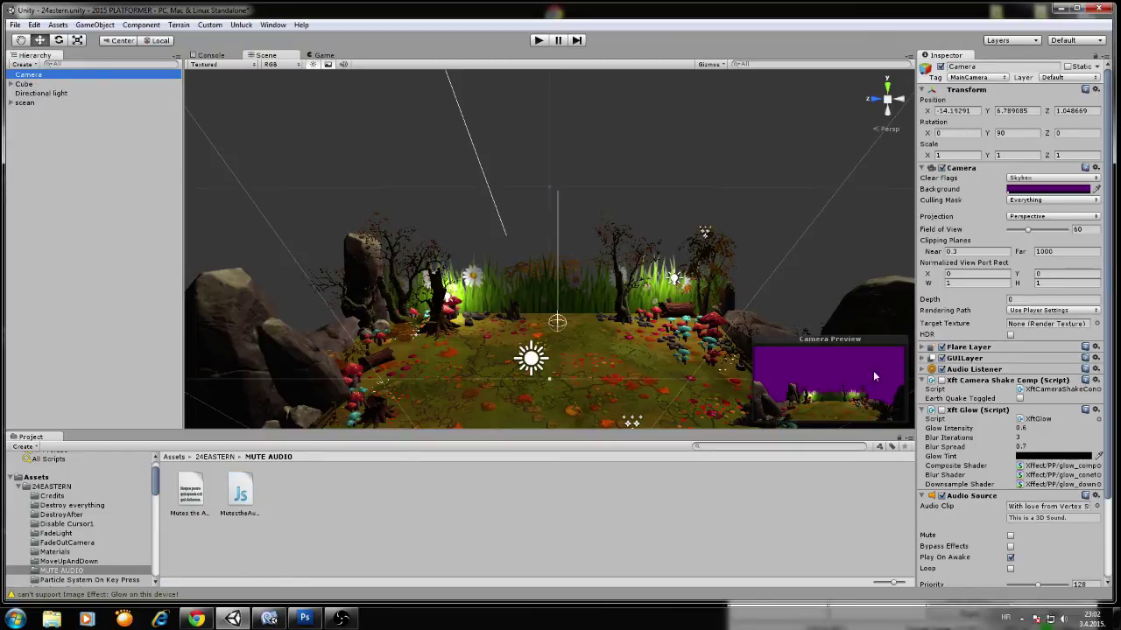
scroll(980, 422, down, 3)
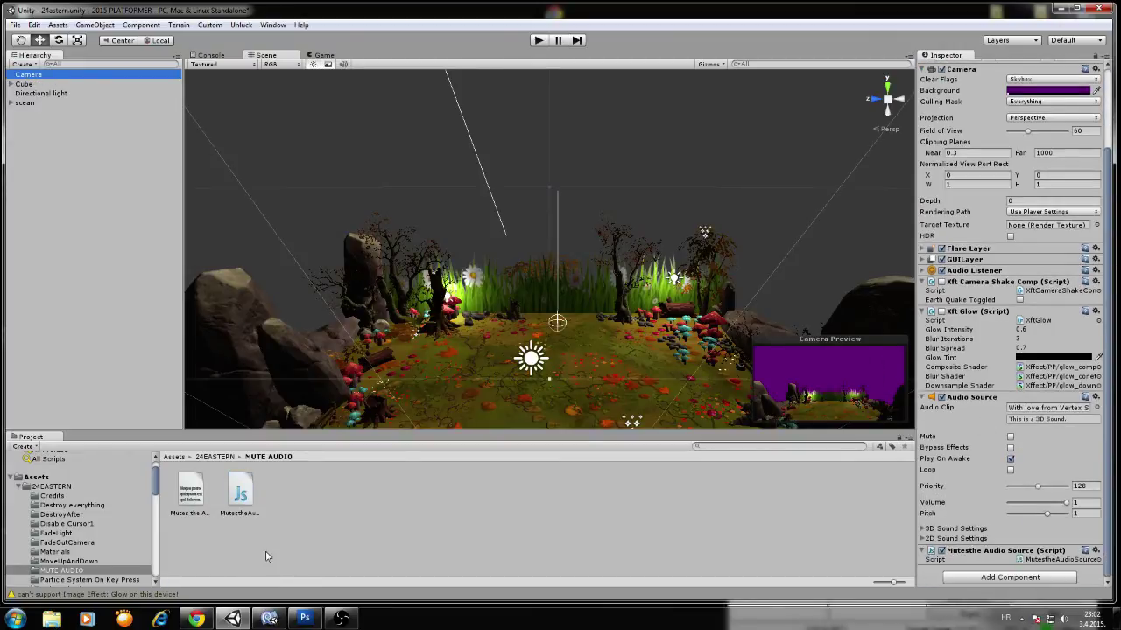
click(196, 620)
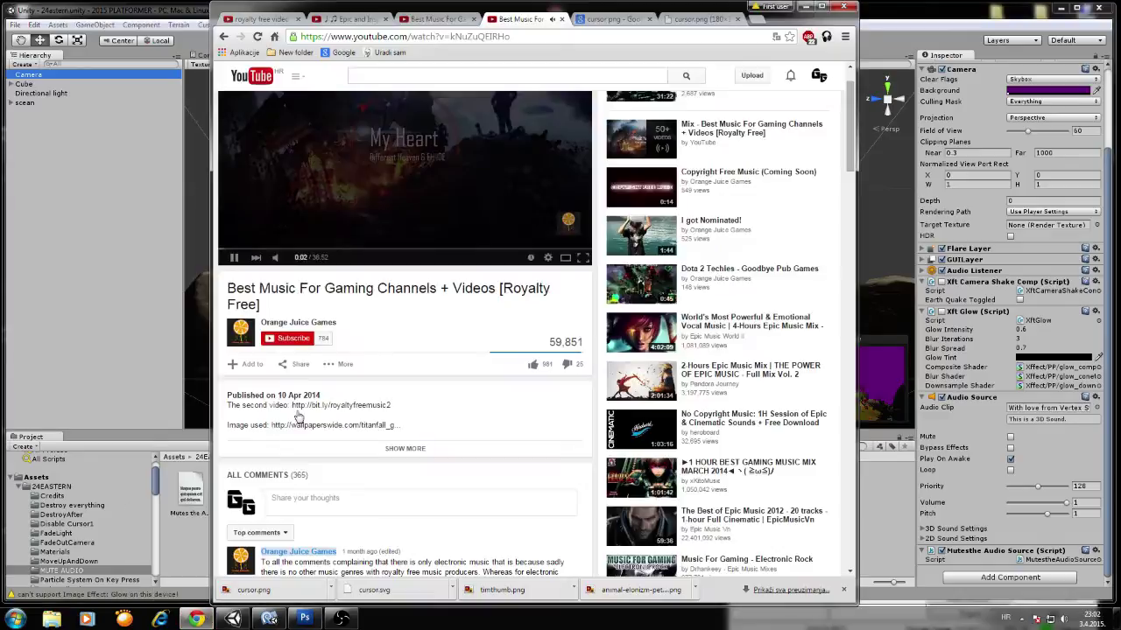
click(134, 278)
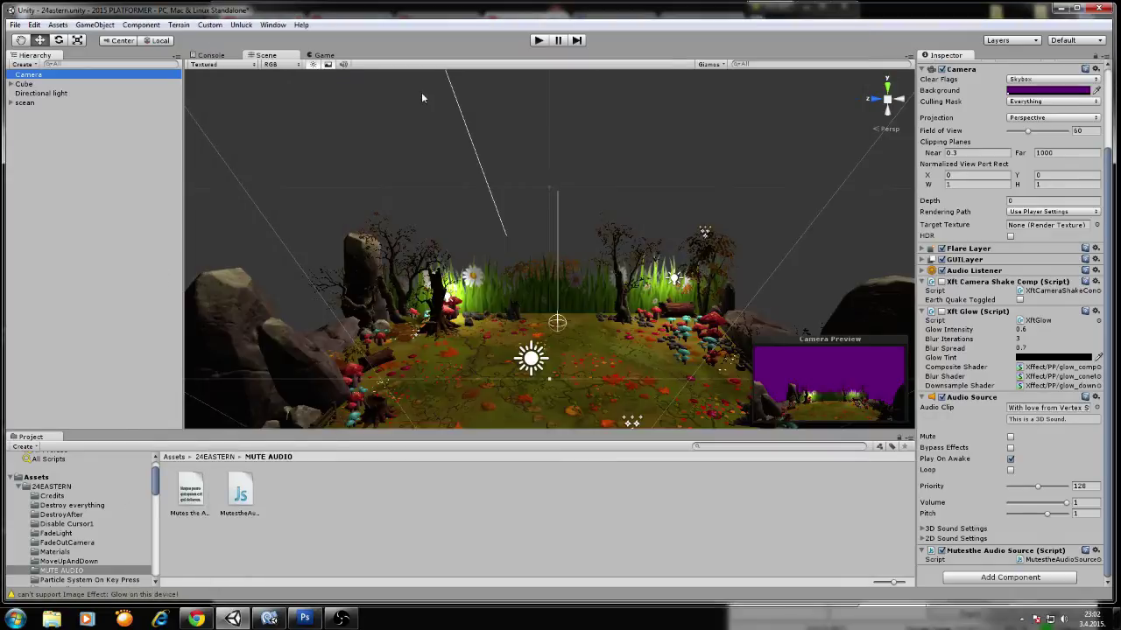
Test in Play mode that pressing M mutes the Camera's audio, then stop playing
click(538, 41)
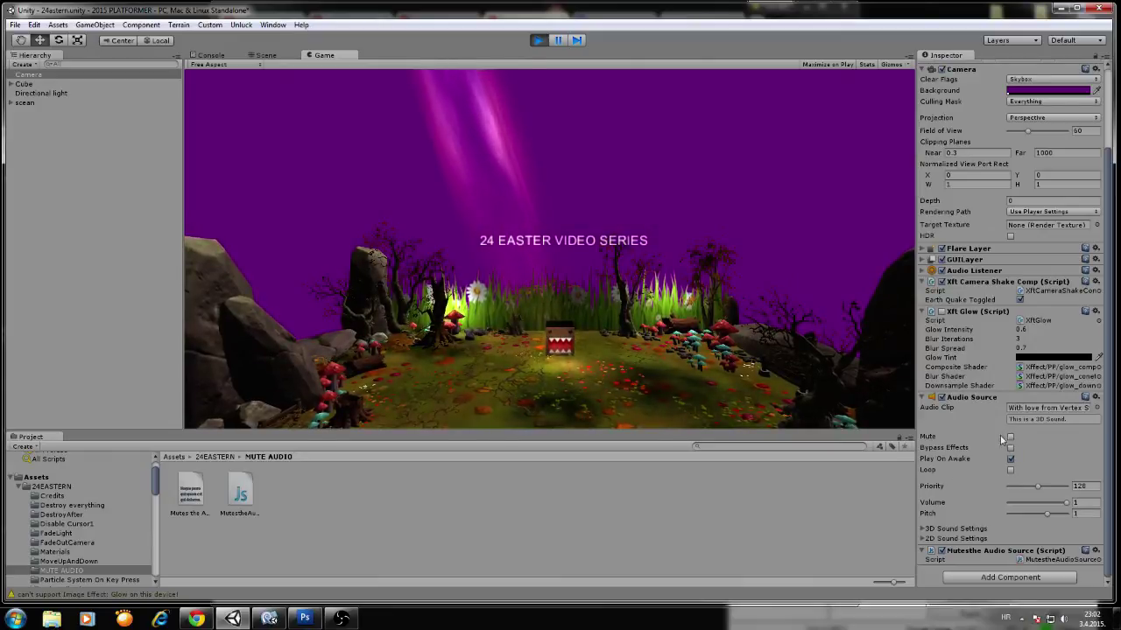
key(m)
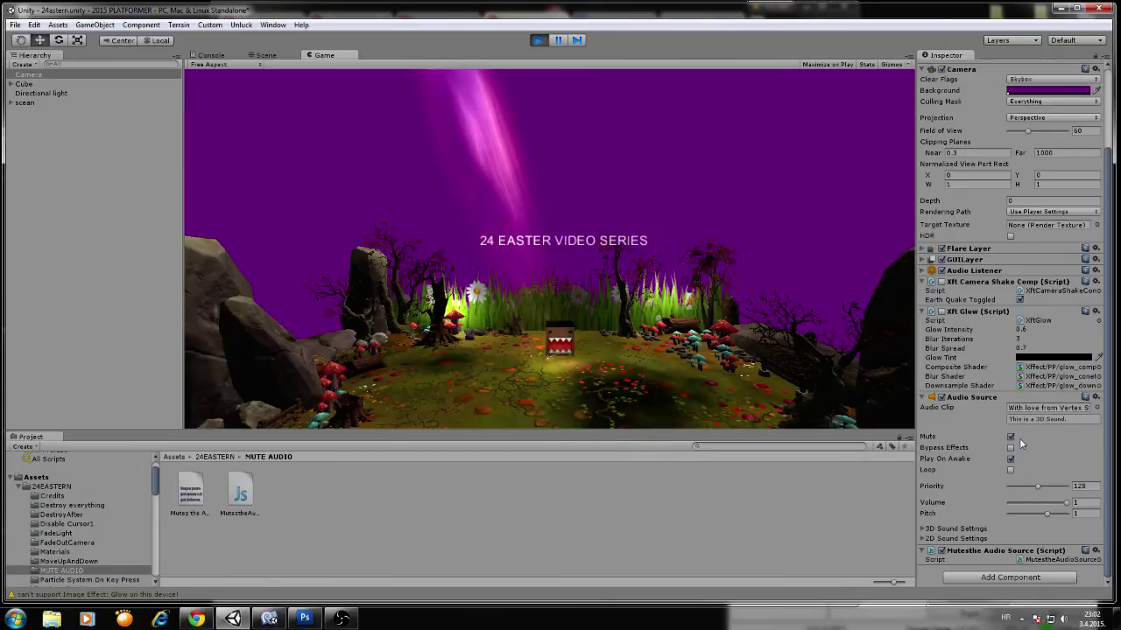
click(539, 41)
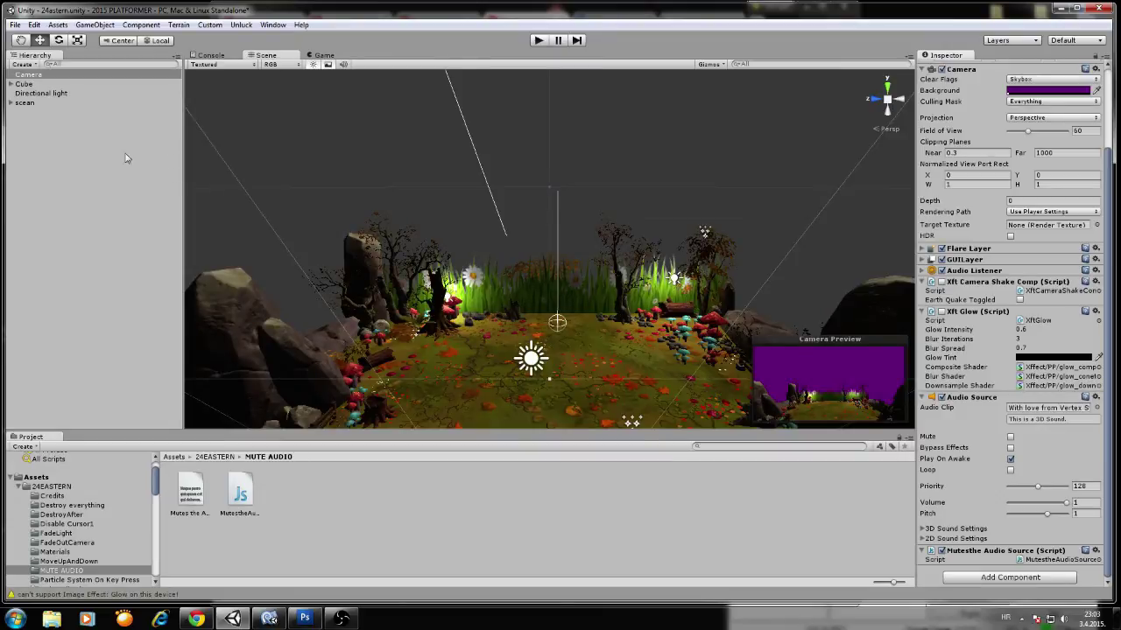
Give the Cube an Audio Source and the MutestheAudioSource script
click(24, 84)
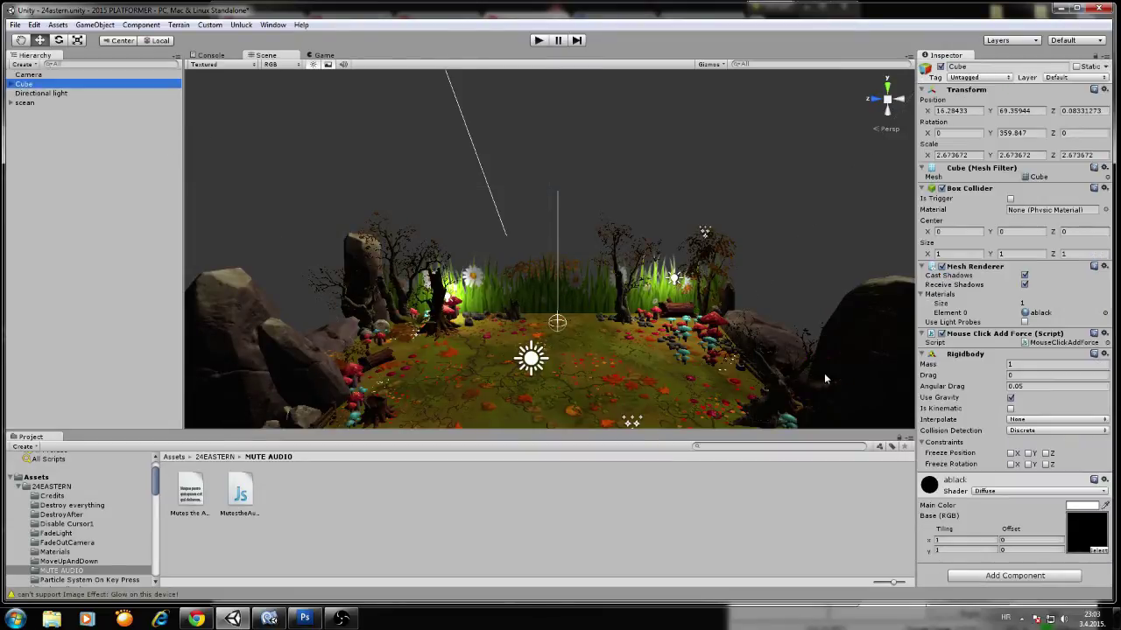
click(1015, 575)
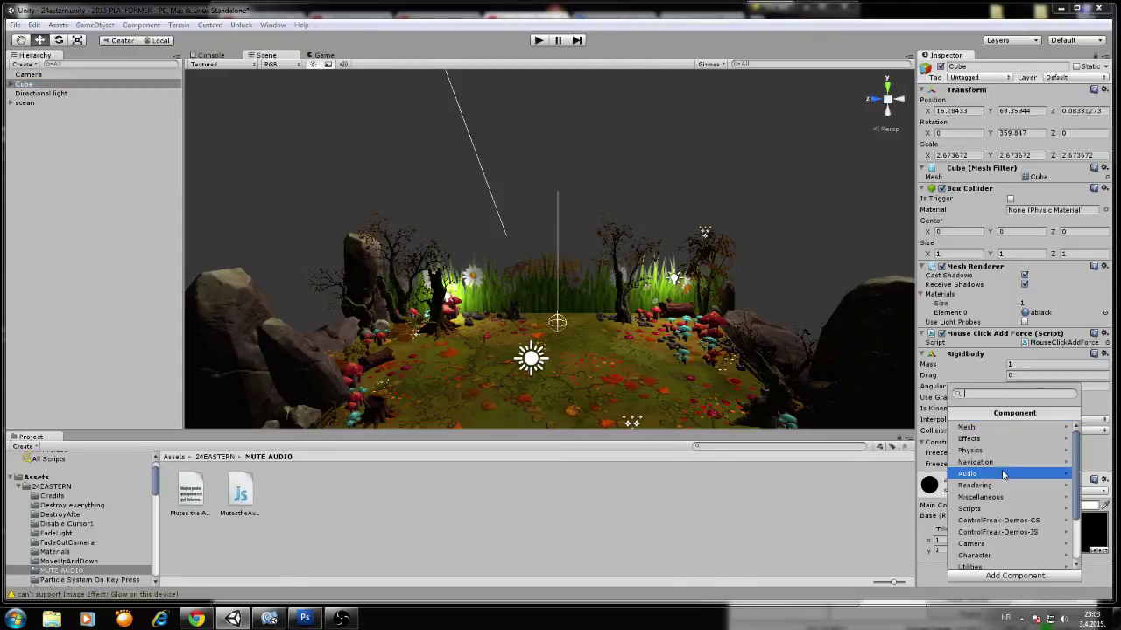
click(1000, 481)
click(999, 440)
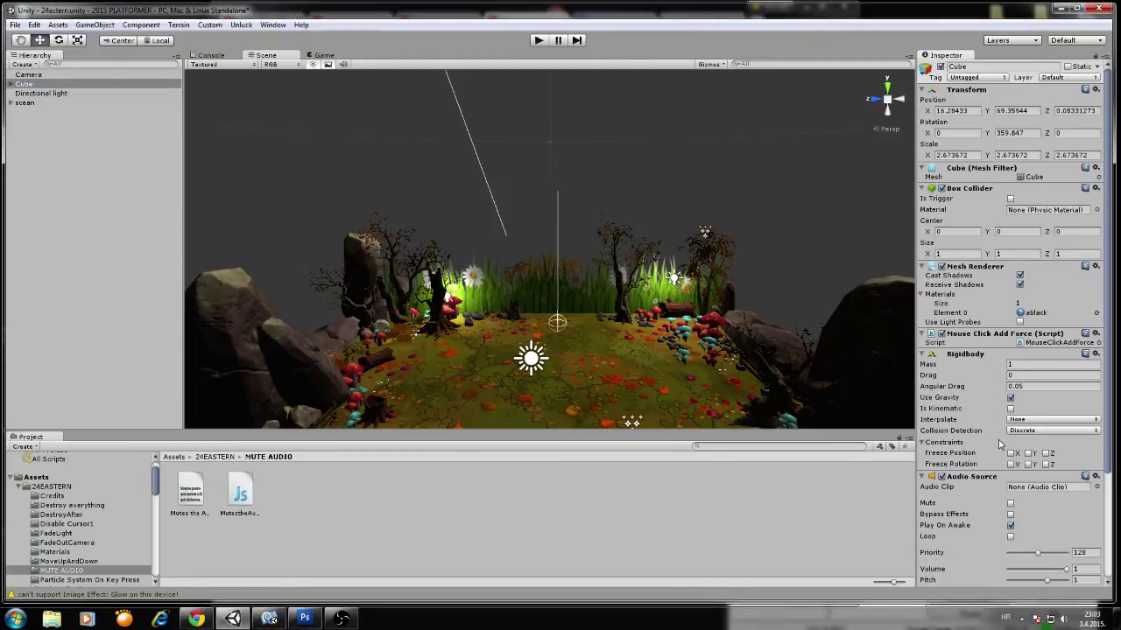
scroll(1109, 442, down, 5)
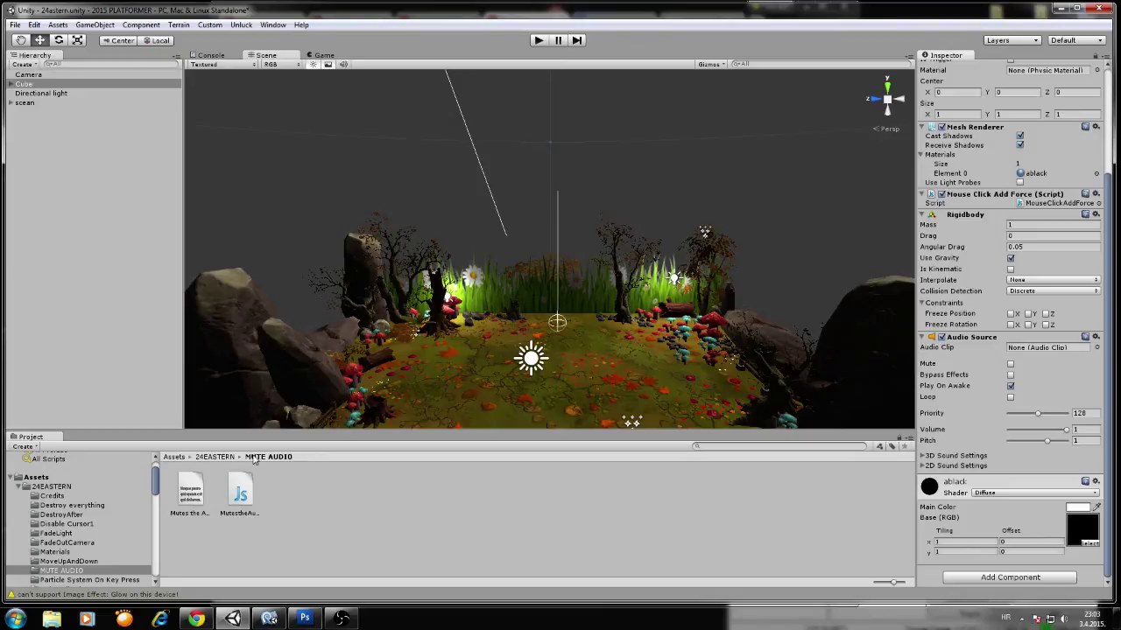
drag(241, 496, 112, 88)
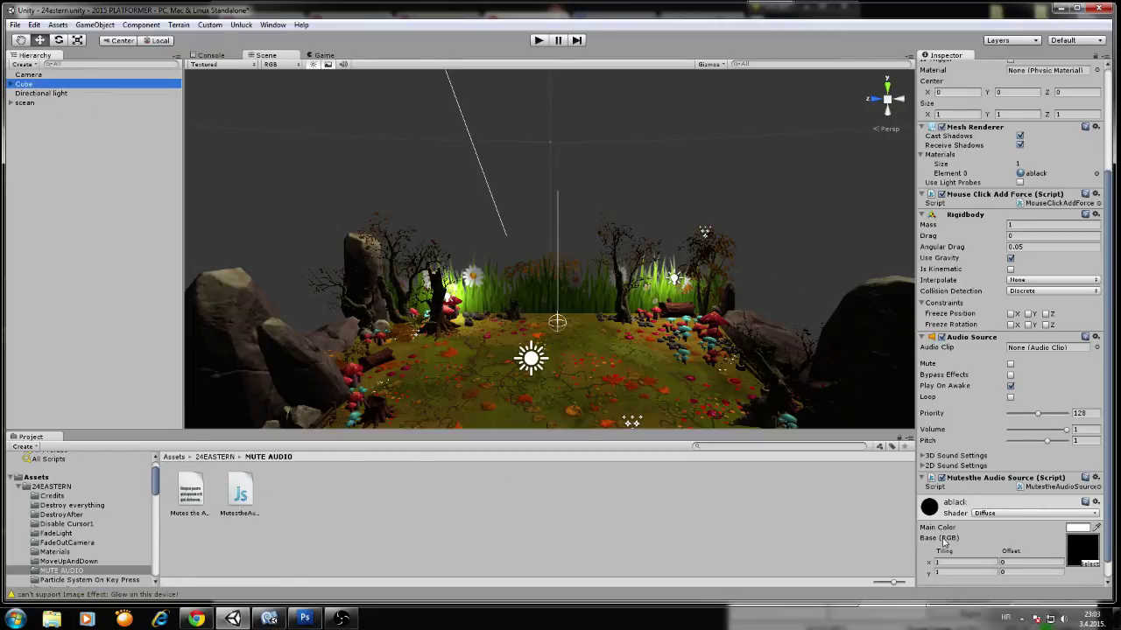
Assign the 'Loop 16 - 145 bpm' clip to the Cube's Audio Source
click(1096, 348)
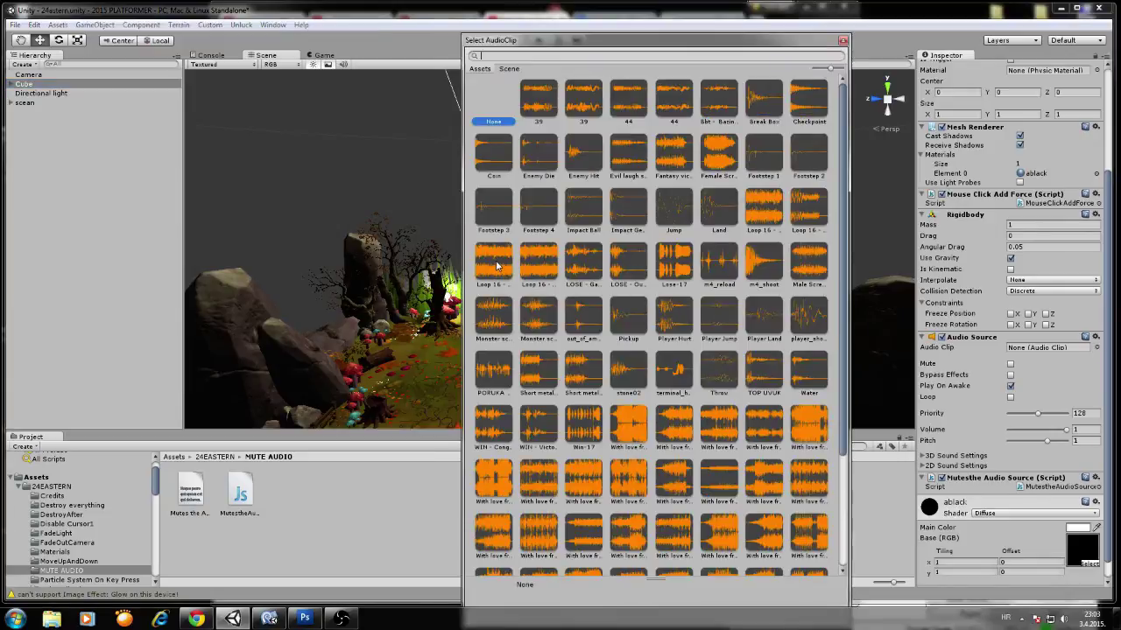
click(494, 262)
click(843, 41)
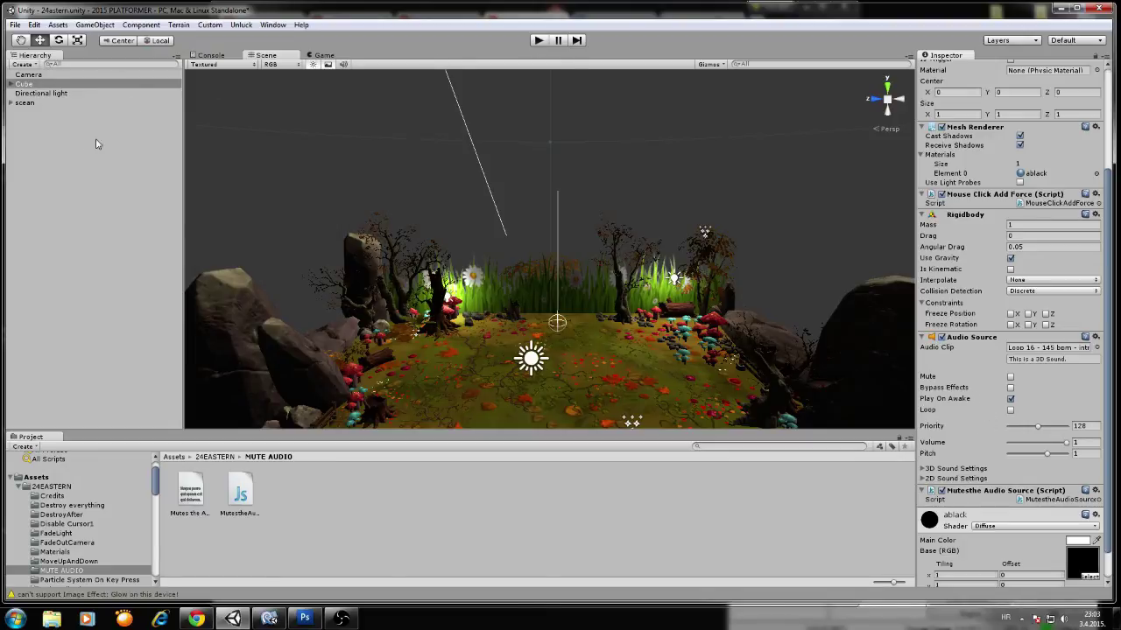
click(32, 76)
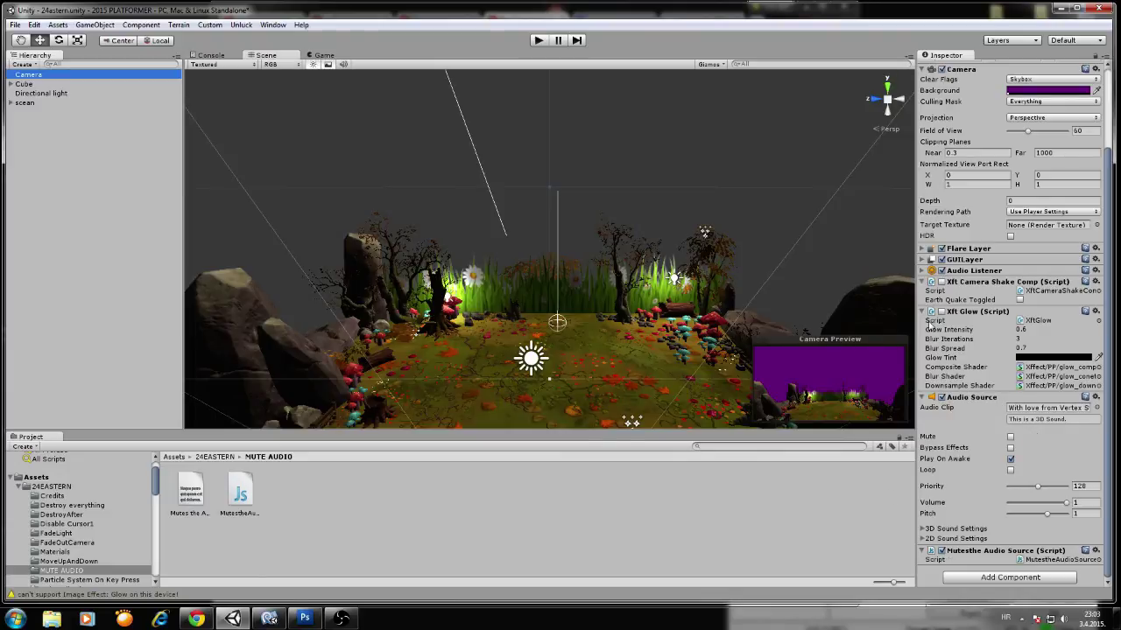
Play the scene, press M, and confirm Mute is on for the Camera and Cube
click(539, 41)
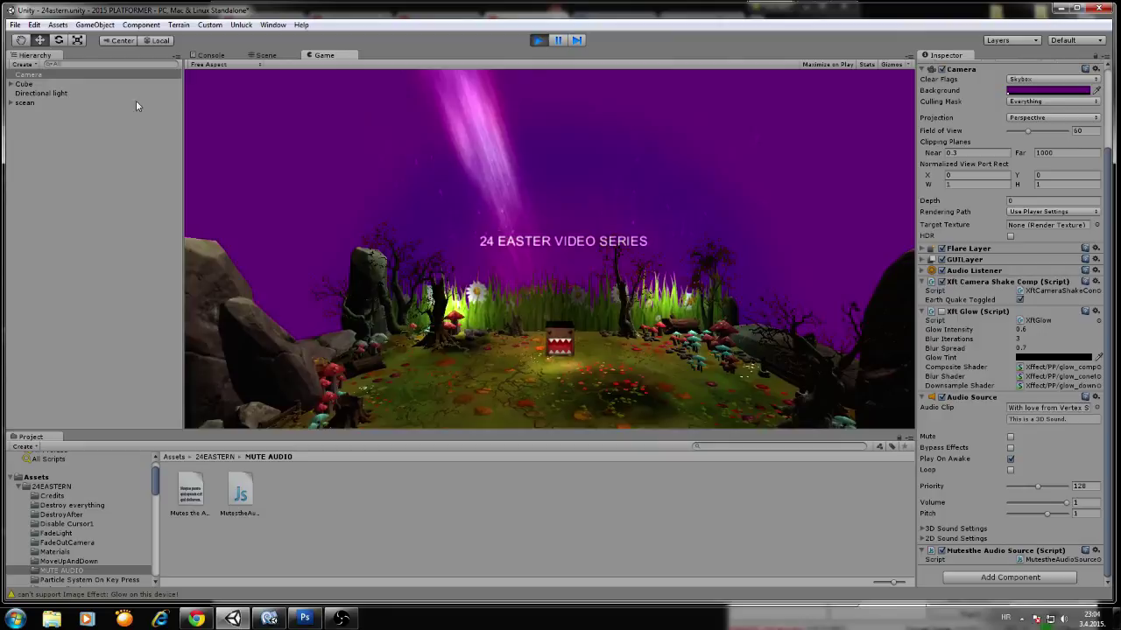
click(61, 84)
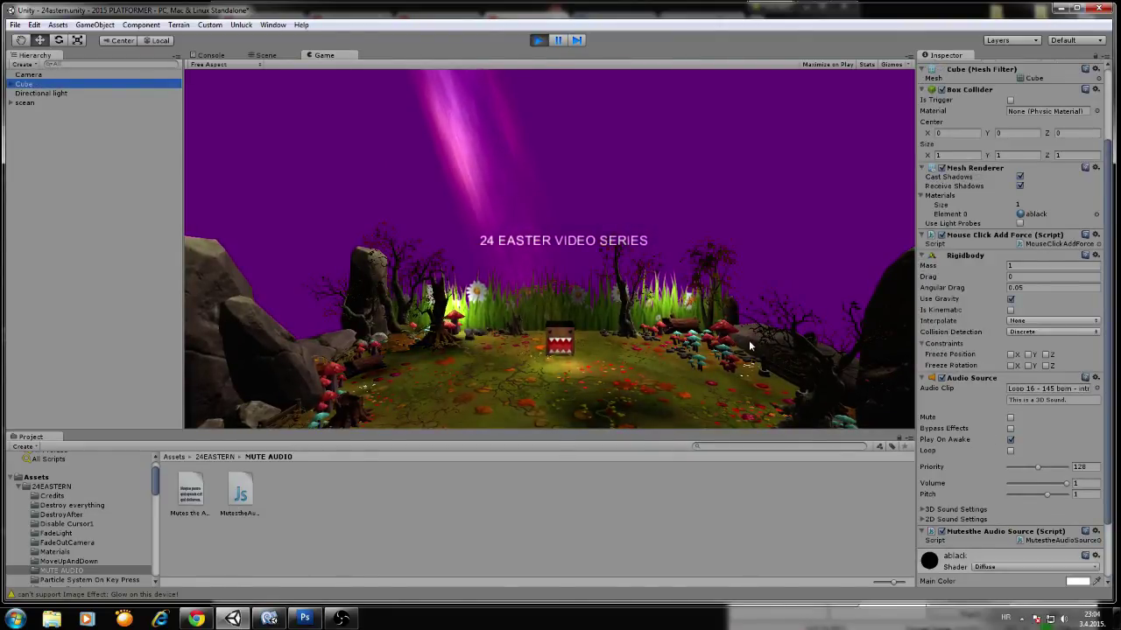
click(689, 308)
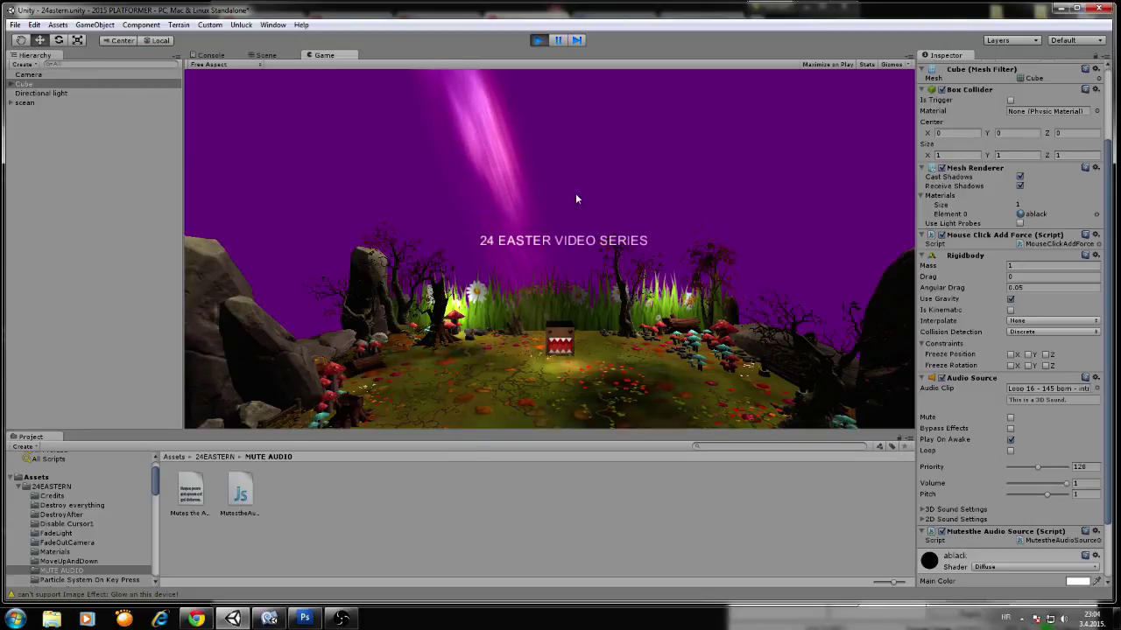
click(30, 76)
click(29, 84)
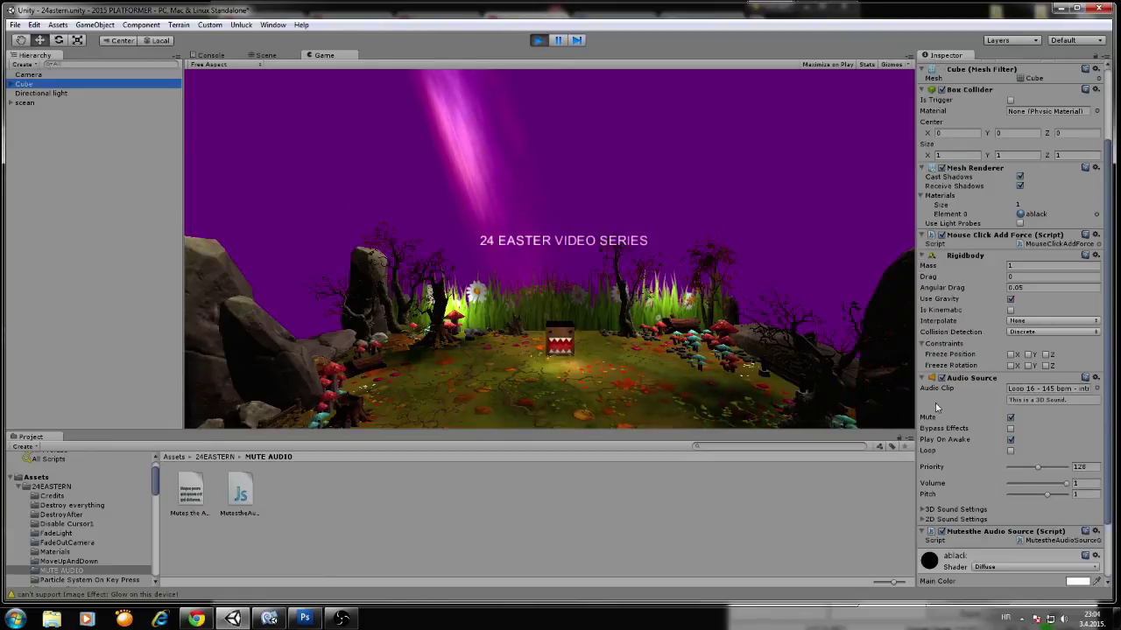
click(538, 40)
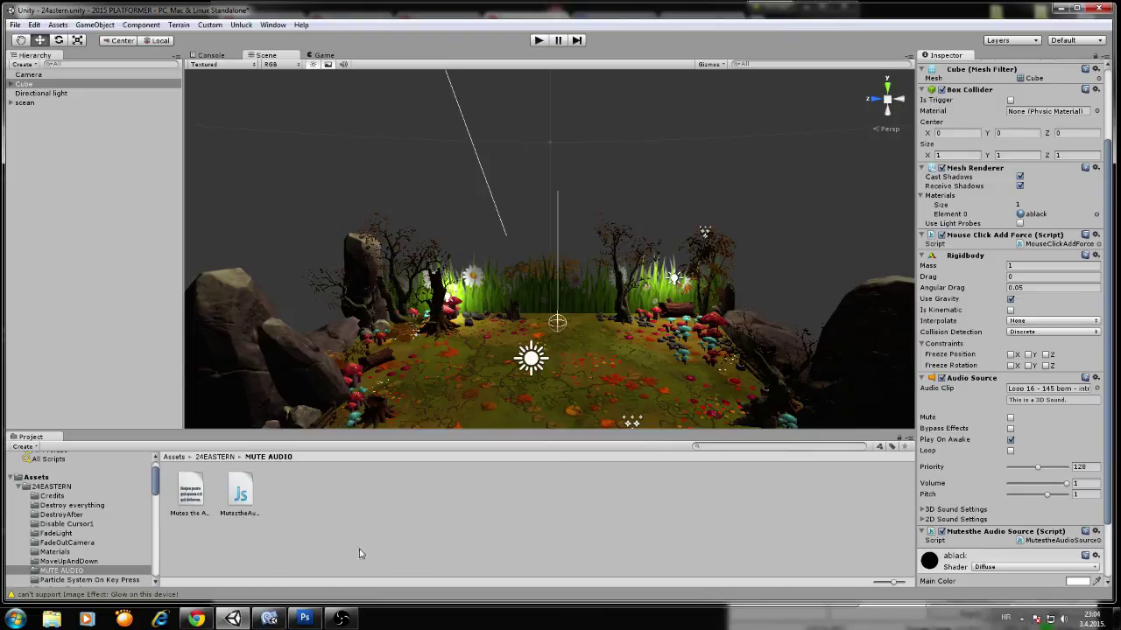
Close the web browser and bring up the OBS screen recorder
click(196, 618)
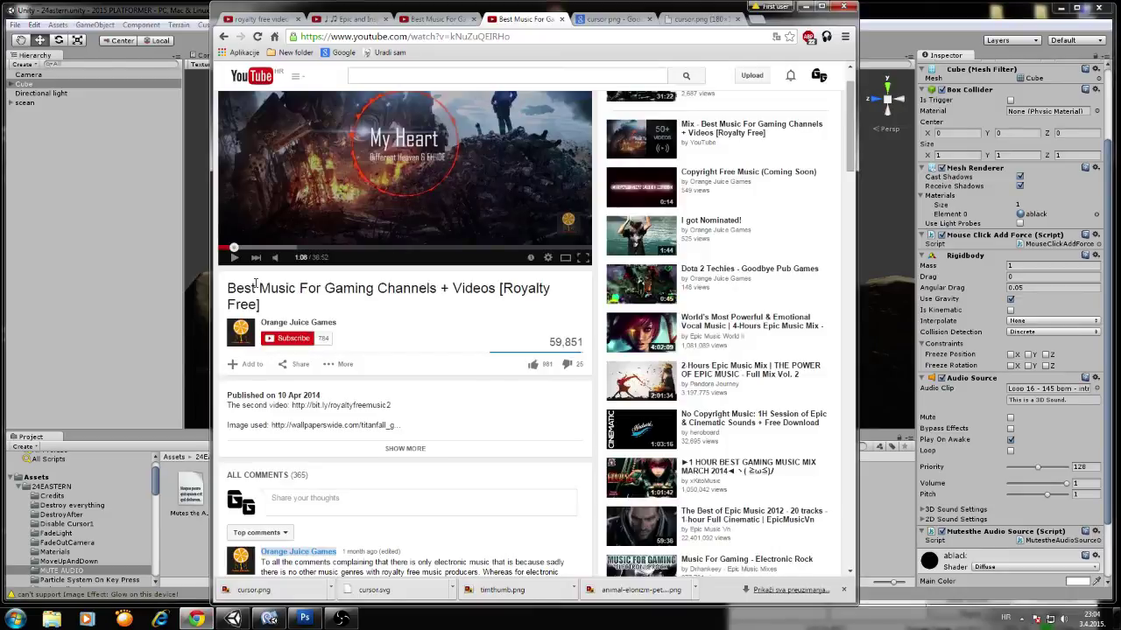
click(804, 7)
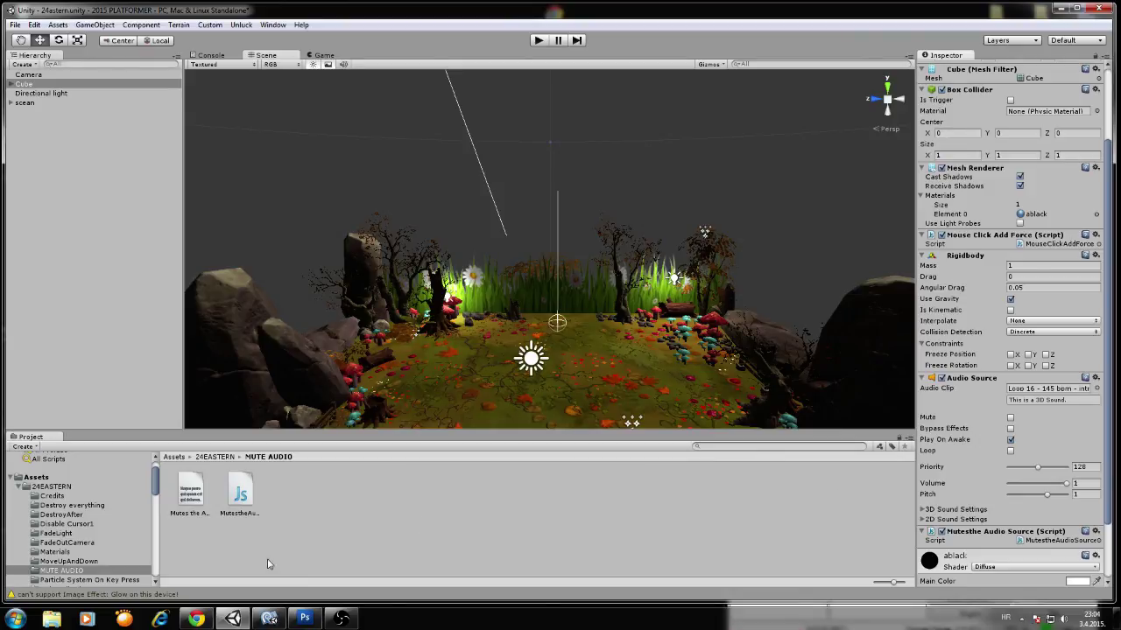
click(342, 619)
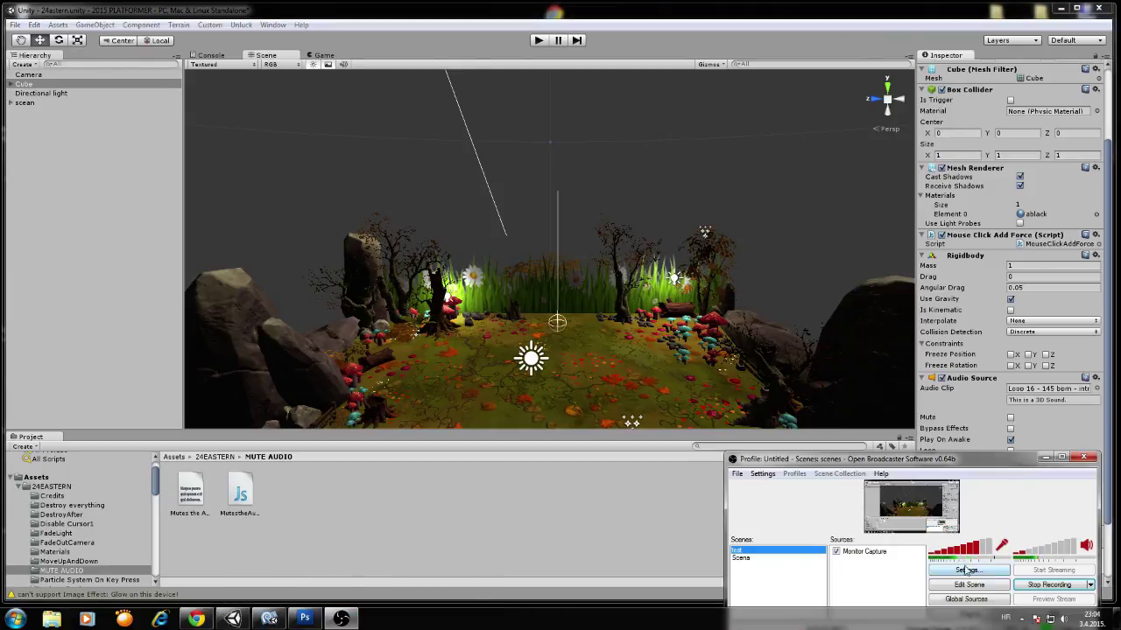